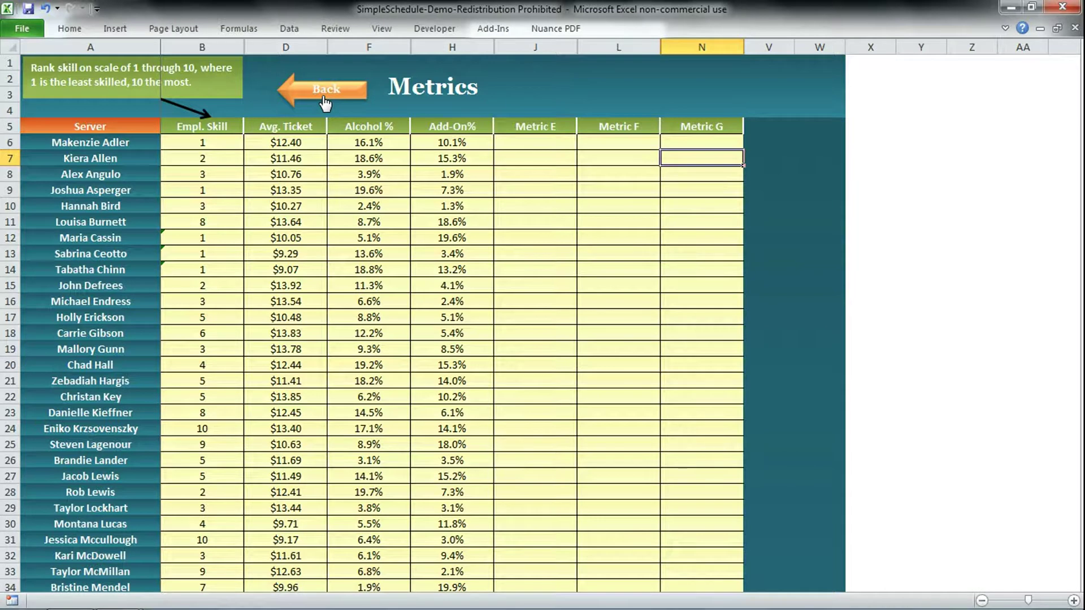
- Return from the metrics ranking to the points assignment and proceed to step 5, the employees needed for each shift
{"action": "left_click", "coordinate": [325, 97]}
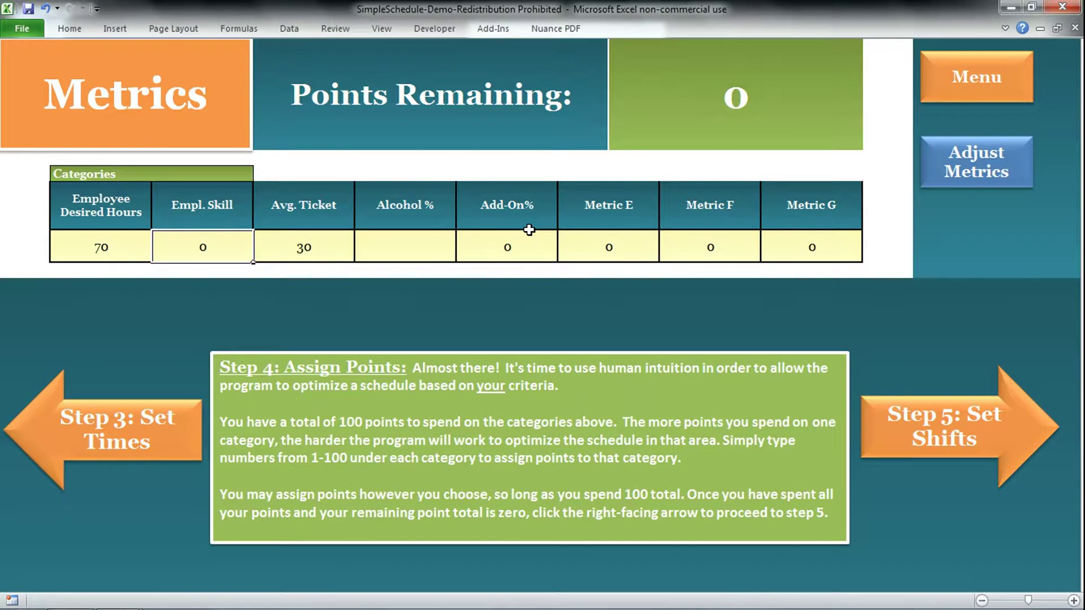
{"action": "left_click", "coordinate": [887, 427]}
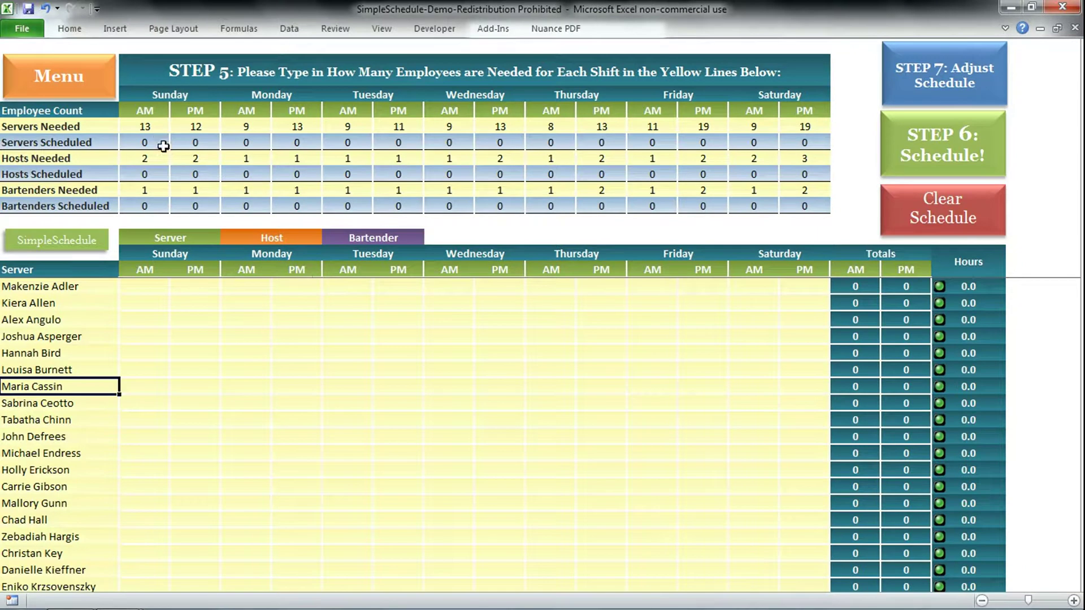
{"action": "left_click_drag", "start_coordinate": [157, 131], "coordinate": [820, 128]}
{"action": "left_click", "coordinate": [819, 128]}
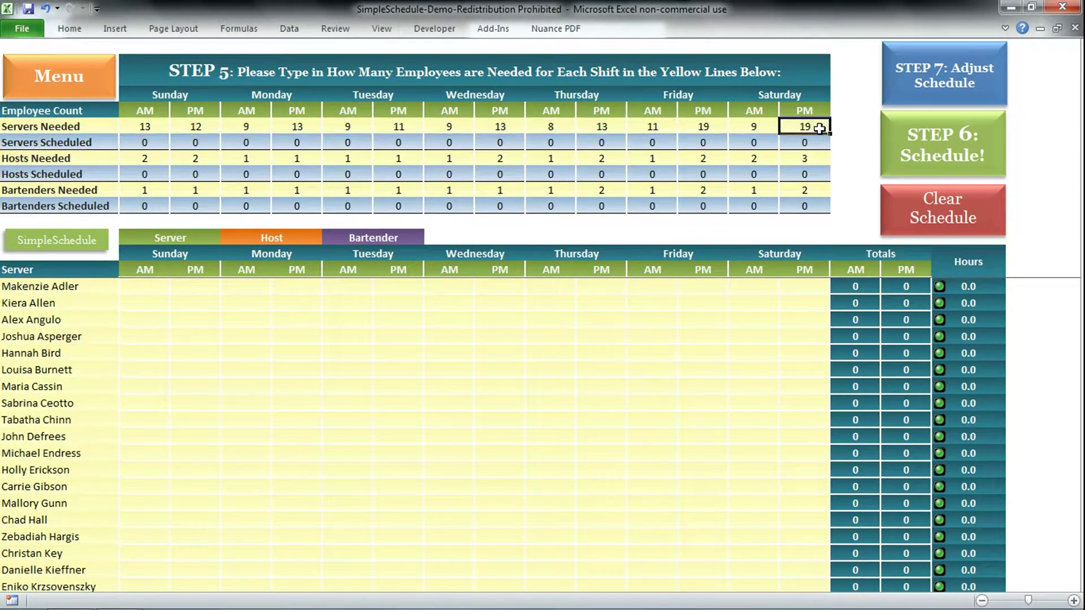
{"action": "left_click", "coordinate": [466, 131]}
{"action": "left_click", "coordinate": [459, 161]}
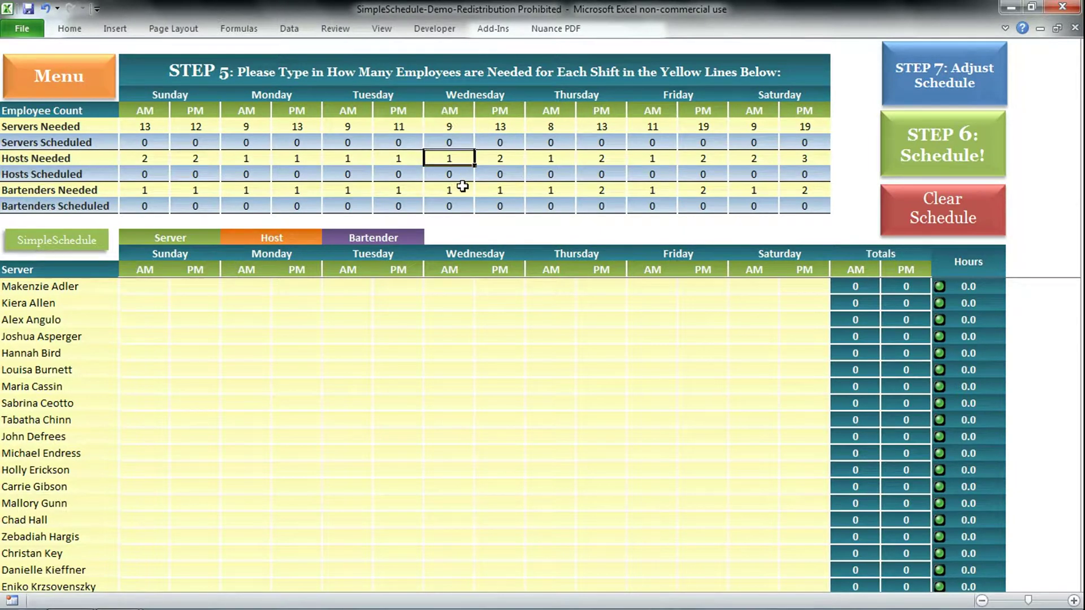
{"action": "left_click", "coordinate": [458, 189]}
- Set the needed staff to 12 servers and 1 host for Wednesday PM, and 1 bartender for Thursday PM
{"action": "left_click", "coordinate": [501, 130]}
{"action": "type", "text": "12"}
{"action": "left_click", "coordinate": [503, 188]}
{"action": "left_click", "coordinate": [384, 160]}
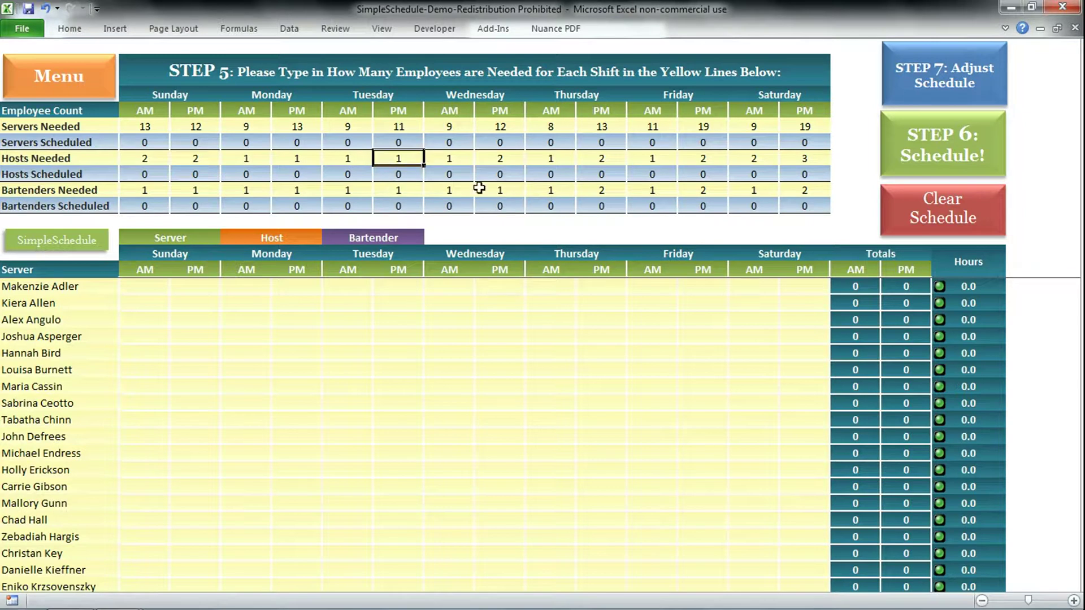
{"action": "left_click", "coordinate": [501, 162]}
{"action": "type", "text": "1"}
{"action": "key", "text": "Return"}
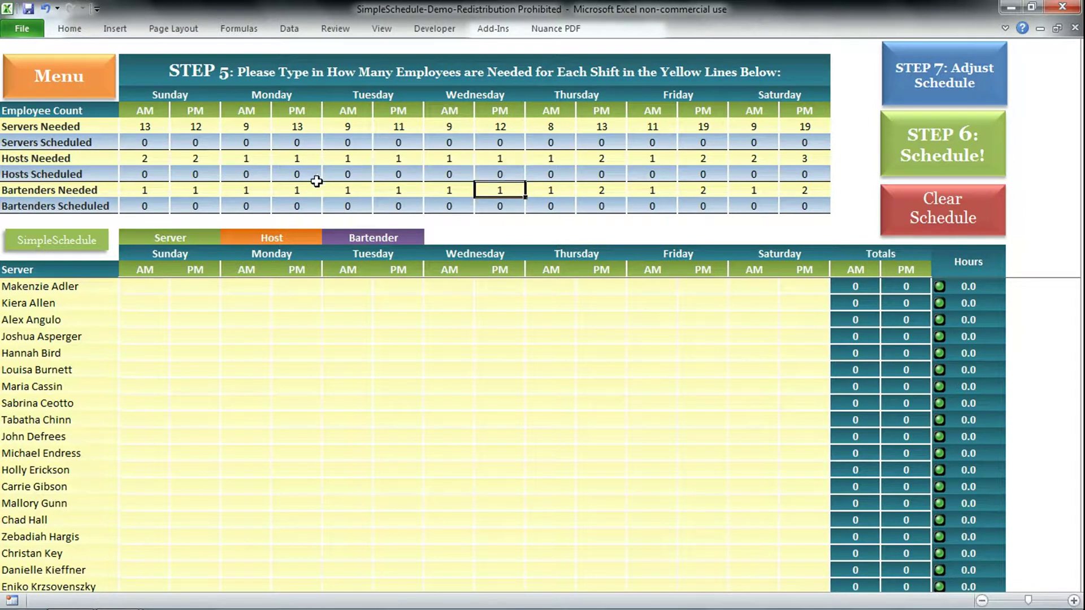
{"action": "left_click", "coordinate": [590, 192]}
{"action": "type", "text": "1"}
{"action": "left_click", "coordinate": [672, 203]}
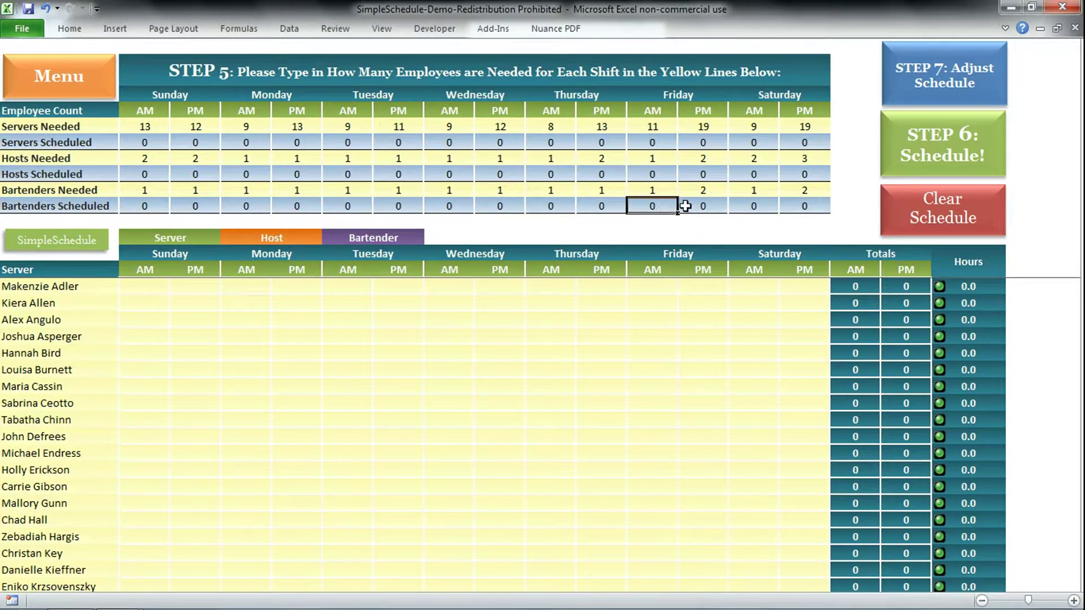
- Run the step 6 automatic scheduling and agree to continue with the already clear schedule
{"action": "left_click", "coordinate": [905, 157]}
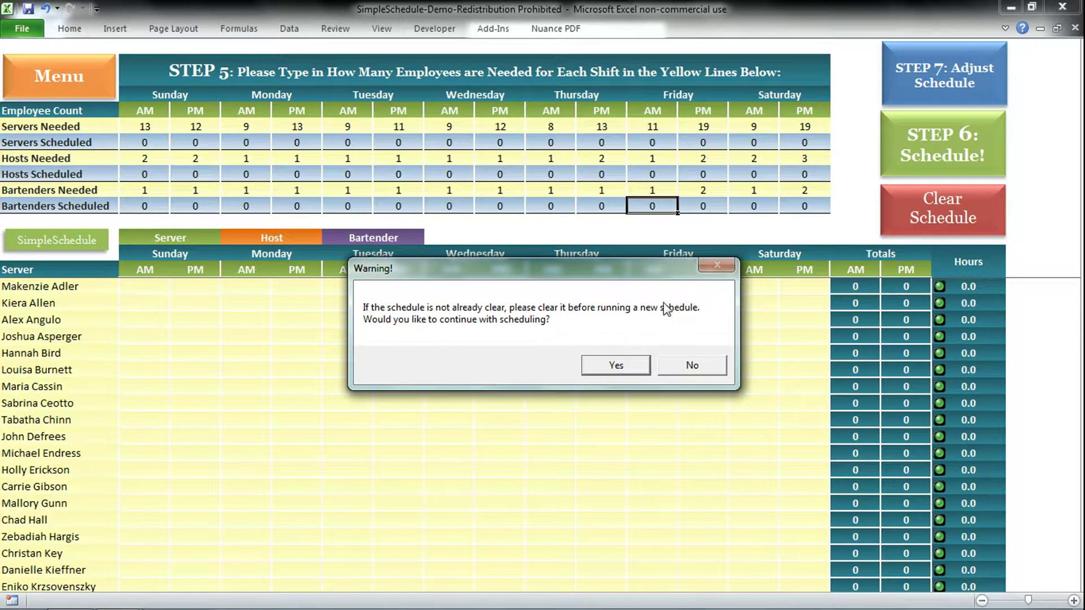
{"action": "left_click", "coordinate": [617, 368]}
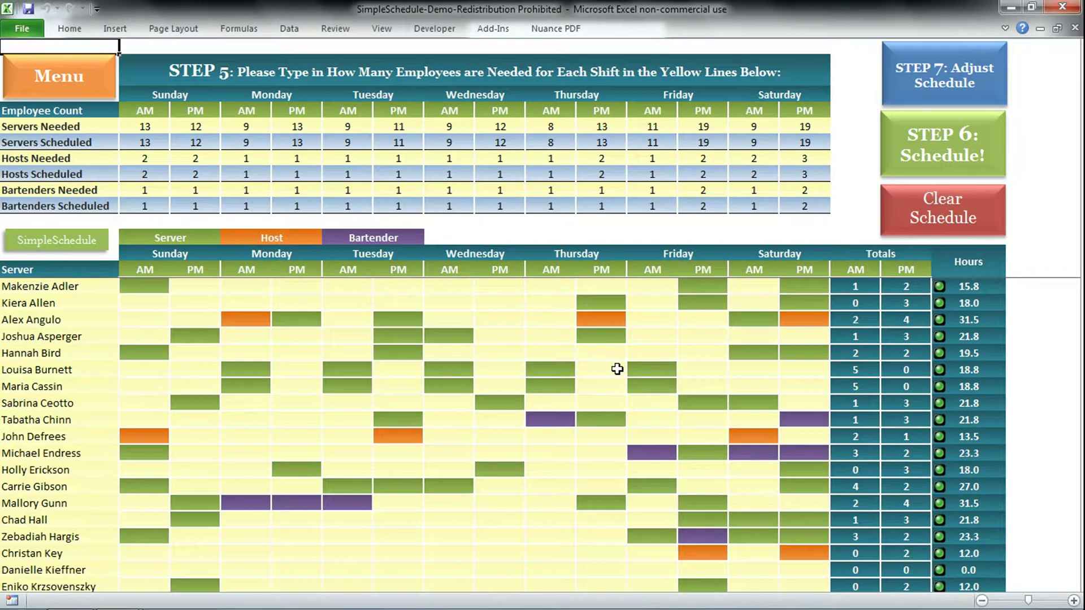
{"action": "left_click", "coordinate": [630, 353]}
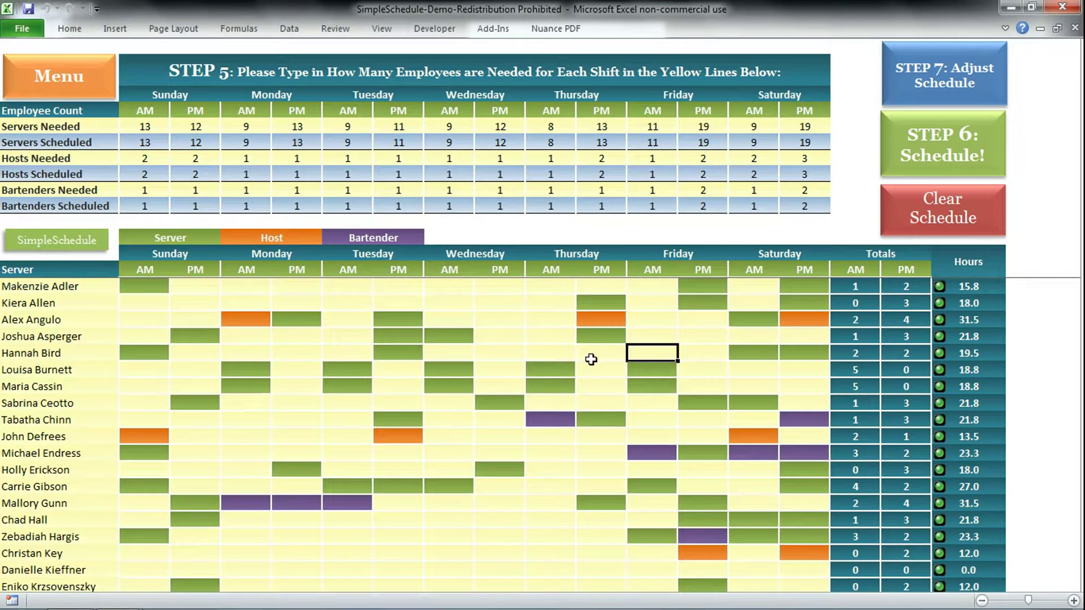
{"action": "left_click", "coordinate": [592, 348]}
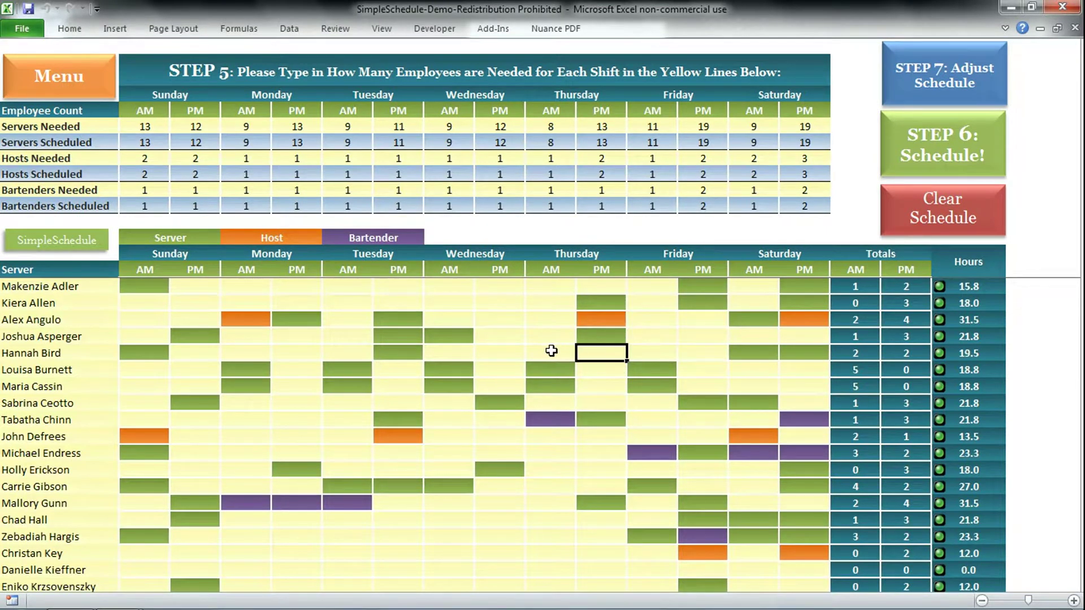
- Examine the generated schedule for all employees, including weekly hours, AM and PM totals, and the server, host and bartender shift colours
{"action": "scroll", "coordinate": [551, 350], "scroll_direction": "down", "scroll_amount": 9}
{"action": "scroll", "coordinate": [558, 380], "scroll_direction": "down", "scroll_amount": 4}
{"action": "scroll", "coordinate": [649, 401], "scroll_direction": "up", "scroll_amount": 10}
{"action": "left_click", "coordinate": [969, 336]}
{"action": "scroll", "coordinate": [971, 335], "scroll_direction": "up", "scroll_amount": 2}
{"action": "left_click", "coordinate": [971, 336]}
{"action": "left_click", "coordinate": [970, 320]}
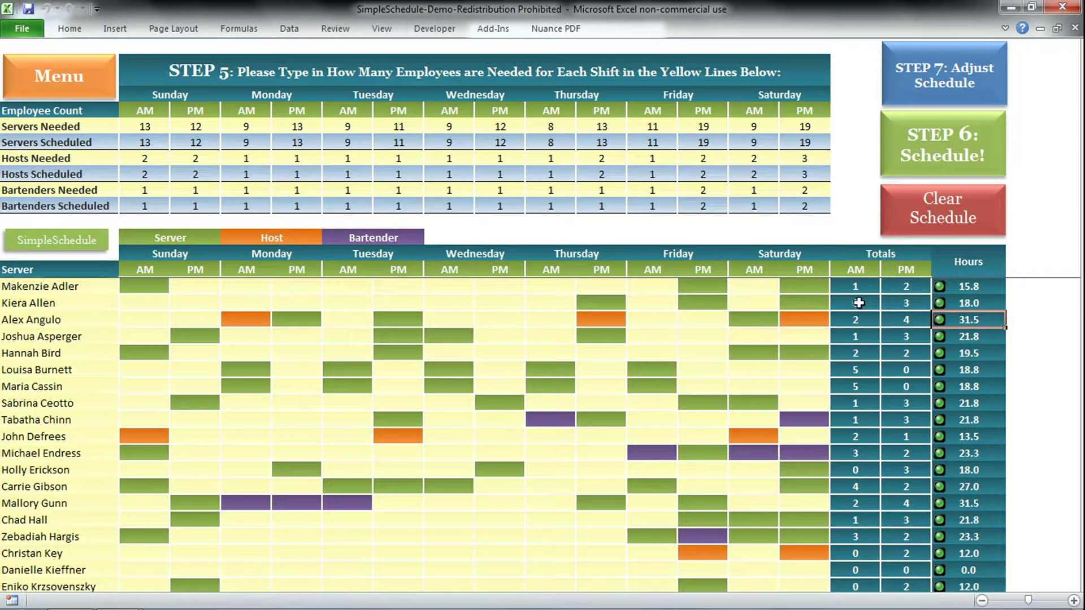
{"action": "left_click_drag", "start_coordinate": [856, 289], "coordinate": [915, 438]}
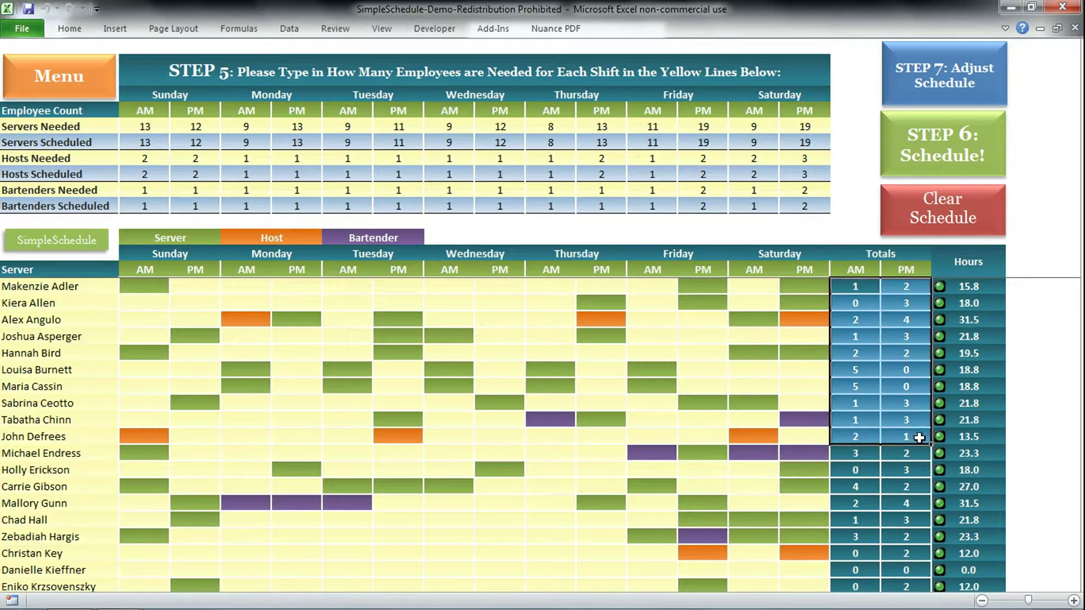
{"action": "left_click", "coordinate": [906, 423]}
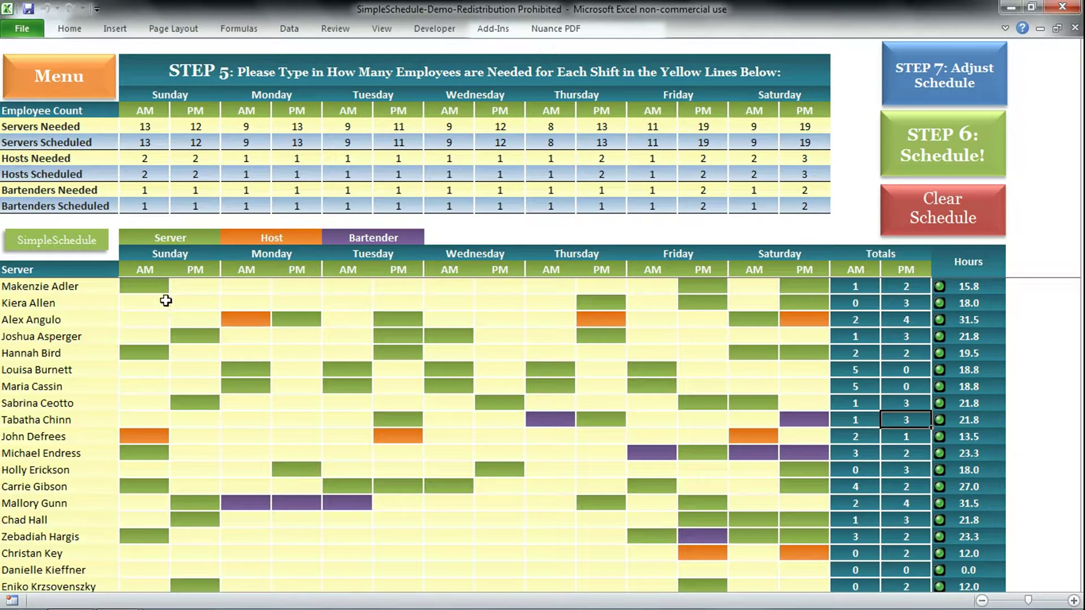
{"action": "left_click", "coordinate": [148, 288]}
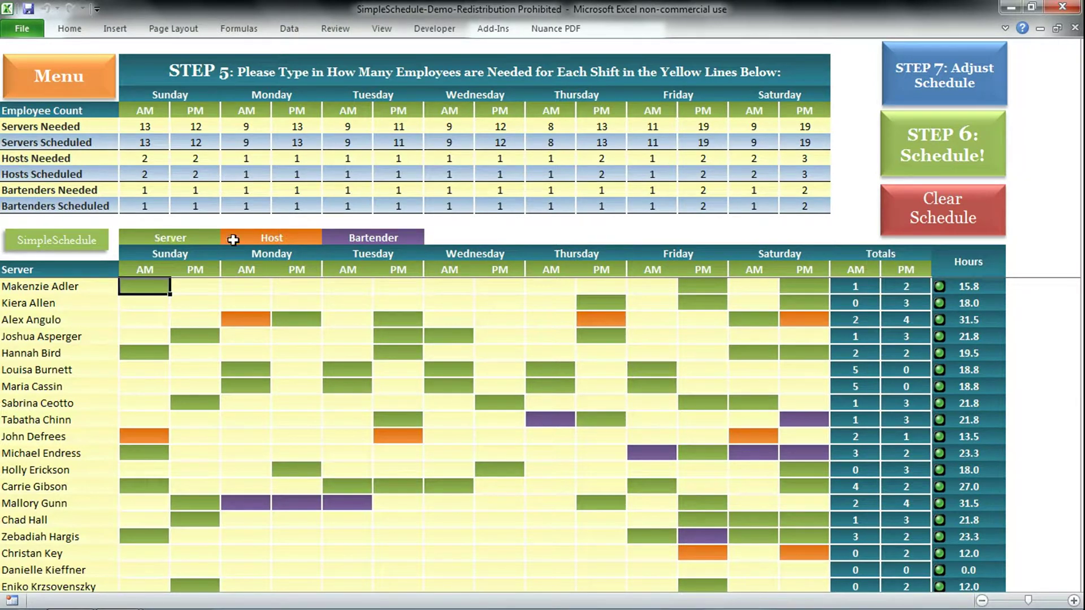
{"action": "left_click", "coordinate": [252, 319]}
{"action": "left_click", "coordinate": [553, 417]}
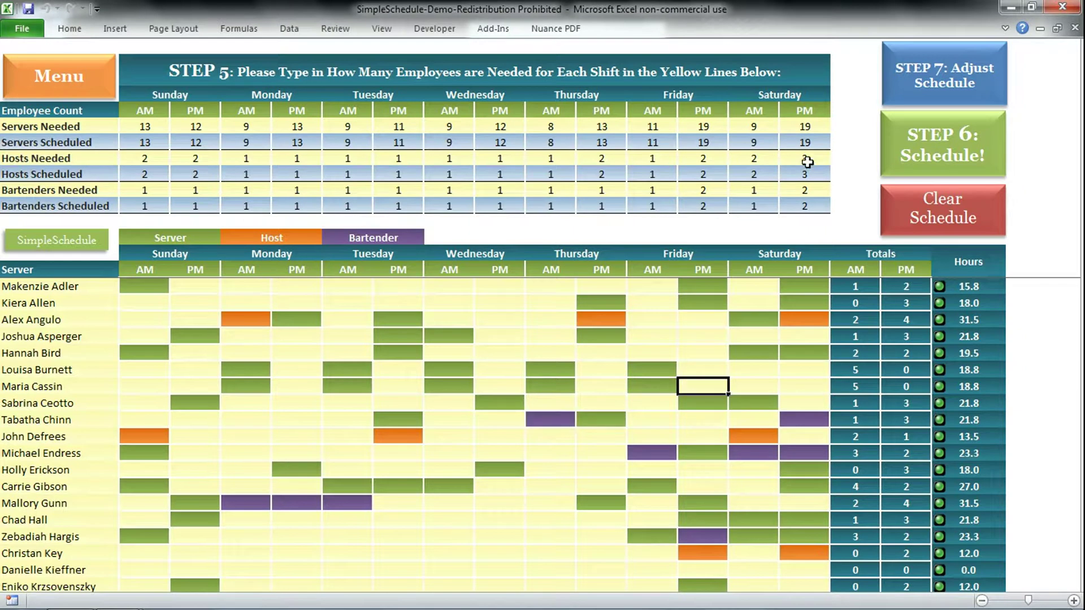
- Proceed to step 7 for adjusting the schedule manually
{"action": "left_click", "coordinate": [953, 82]}
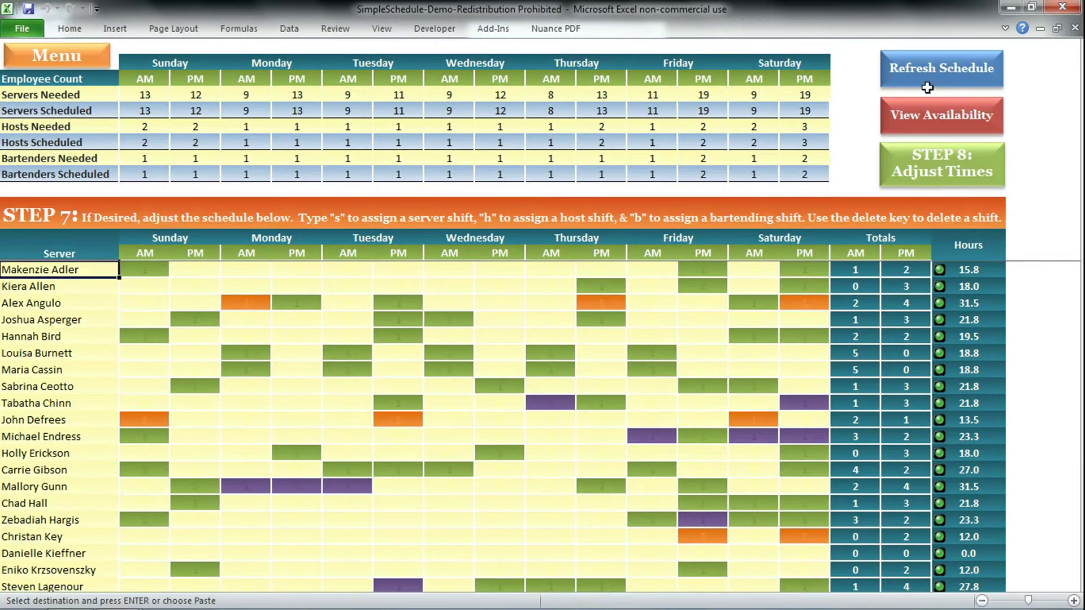
{"action": "left_click", "coordinate": [452, 350]}
{"action": "left_click", "coordinate": [500, 337]}
- Assign a Thursday AM server shift (s) to the fourth listed employee and check the Thursday AM servers scheduled count
{"action": "left_click", "coordinate": [553, 318]}
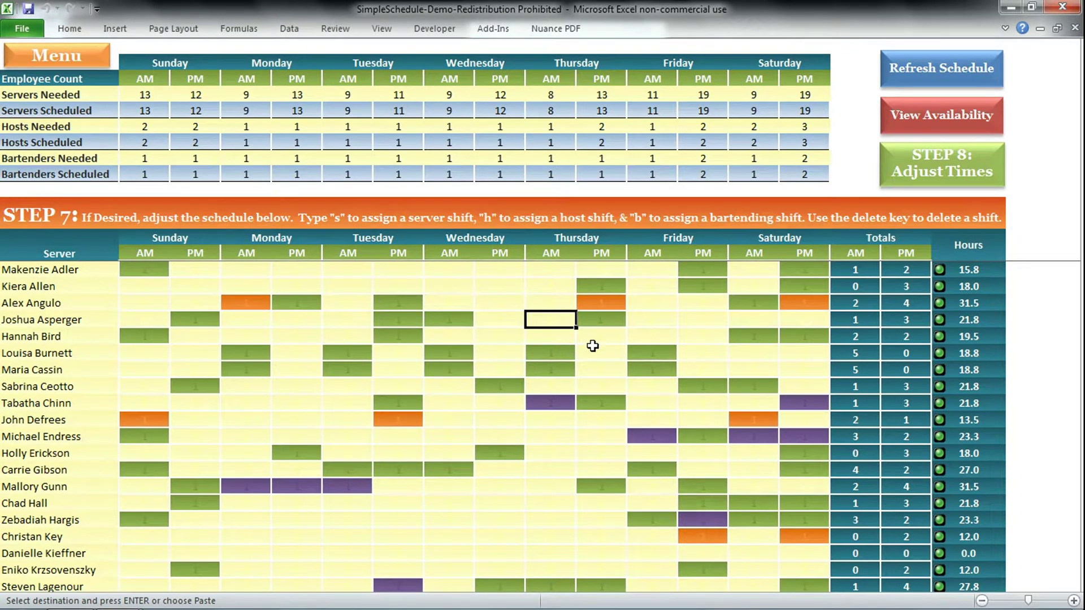
{"action": "type", "text": "s"}
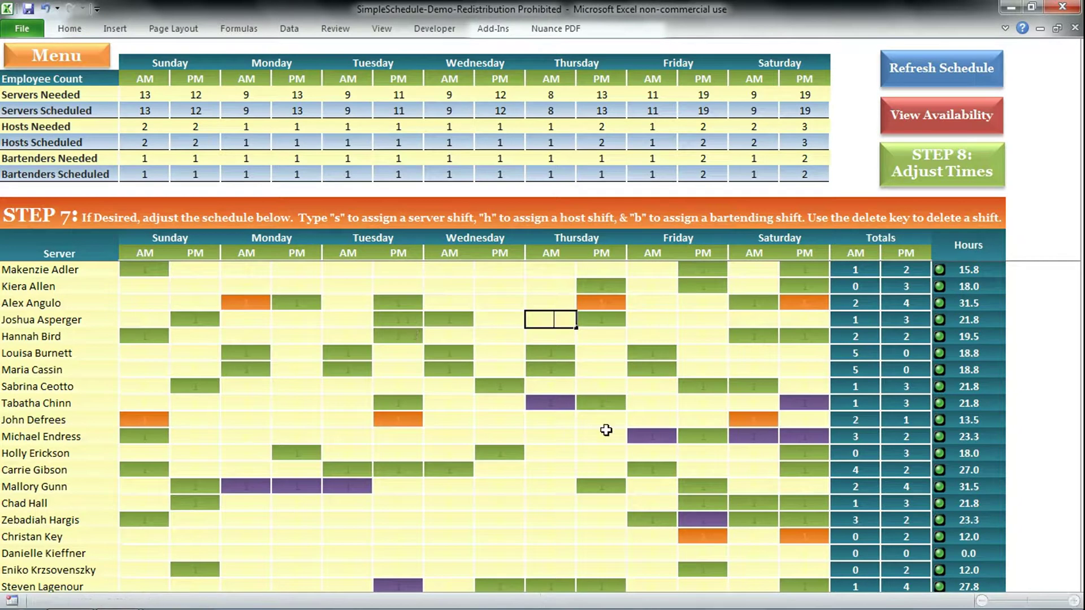
{"action": "left_click", "coordinate": [602, 437]}
{"action": "left_click", "coordinate": [567, 113]}
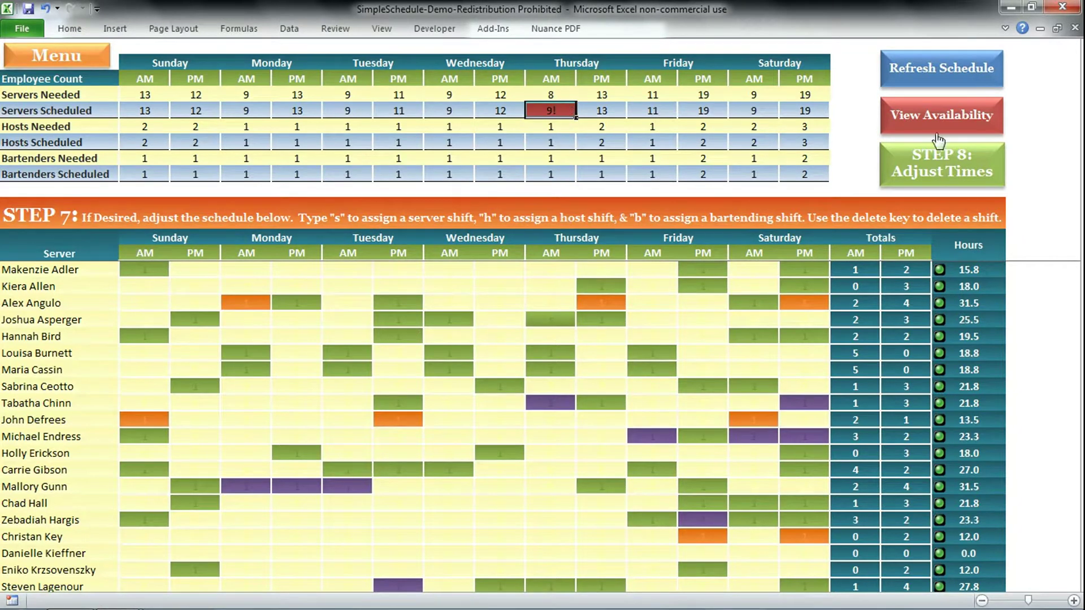
- Try to proceed to step 8 and delete the fourth employee's extra Thursday AM server shift
{"action": "left_click", "coordinate": [938, 168]}
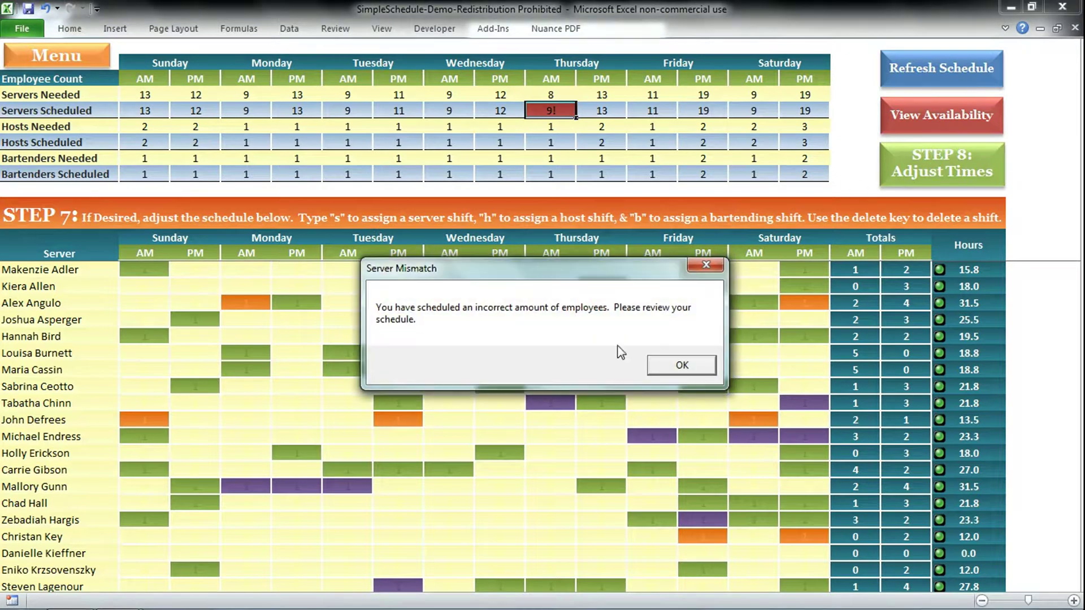
{"action": "left_click", "coordinate": [685, 372]}
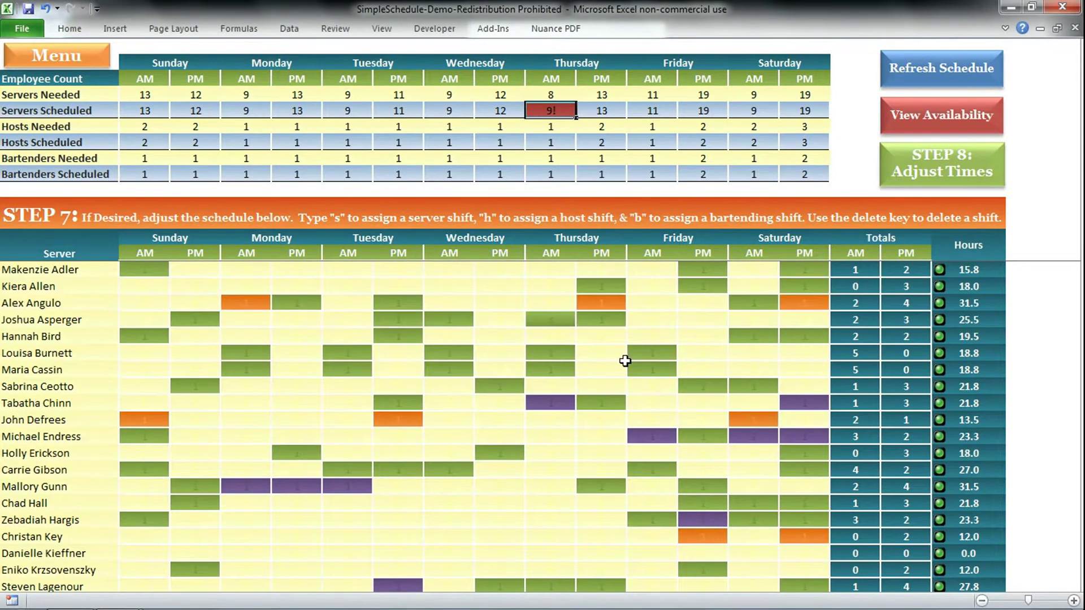
{"action": "left_click", "coordinate": [551, 321]}
{"action": "key", "text": "Delete"}
{"action": "left_click", "coordinate": [669, 303]}
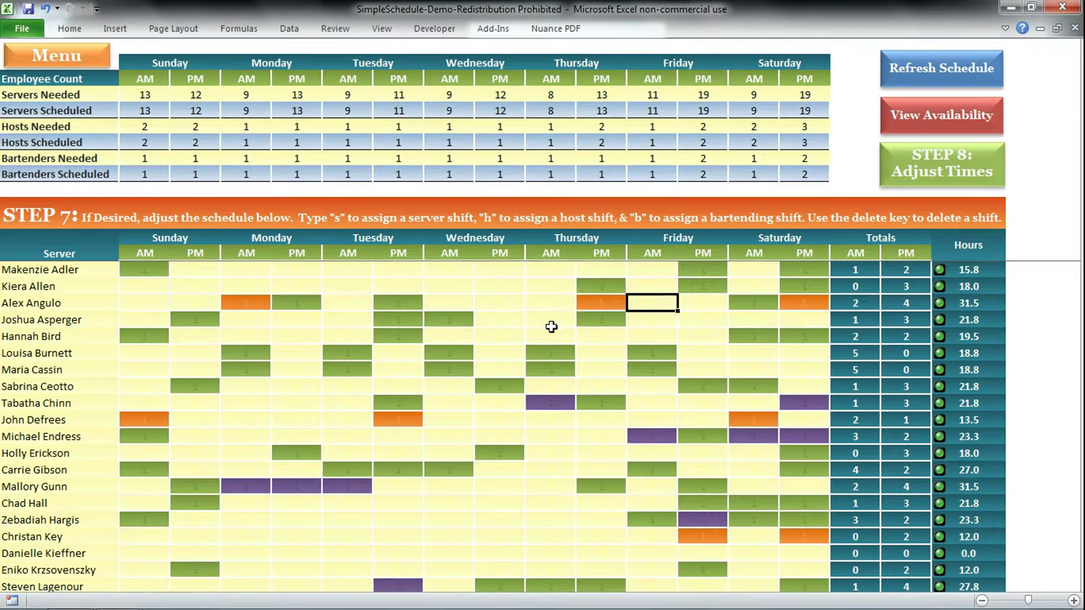
- Show employee availability on the step 7 schedule and examine the available and unavailable shifts throughout the list
{"action": "left_click", "coordinate": [934, 123]}
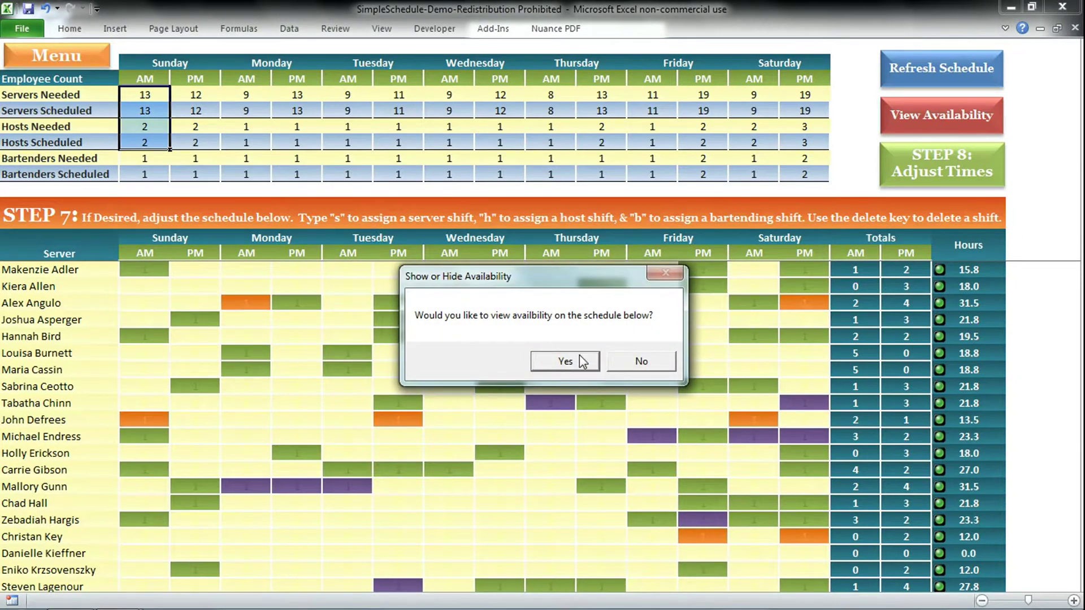
{"action": "left_click", "coordinate": [589, 358]}
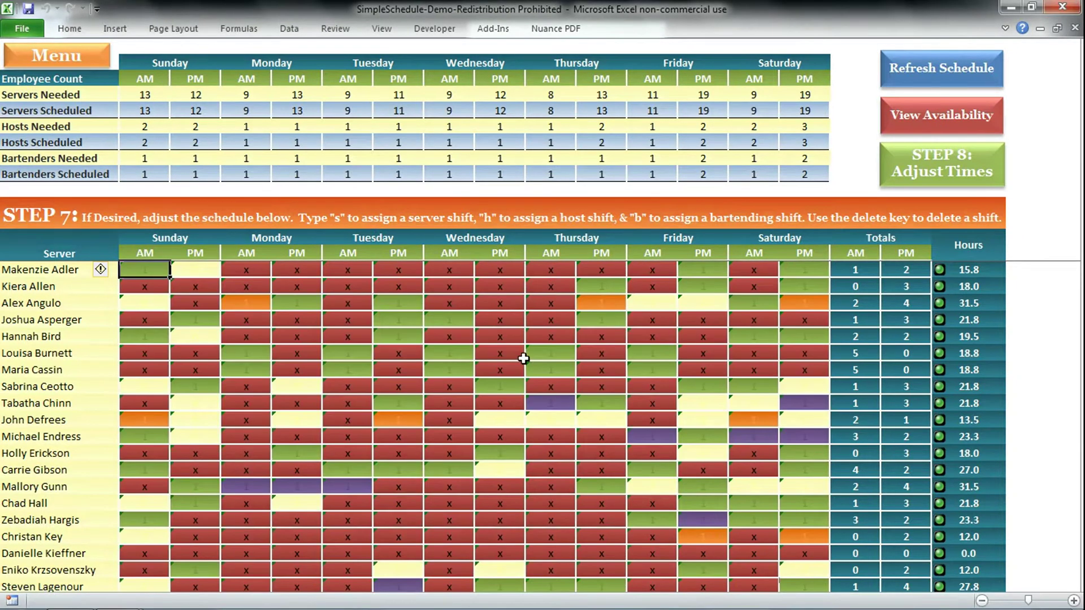
{"action": "scroll", "coordinate": [588, 409], "scroll_direction": "down", "scroll_amount": 6}
{"action": "left_click", "coordinate": [495, 403]}
{"action": "key", "text": "Left"}
{"action": "key", "text": "Up"}
{"action": "left_click", "coordinate": [766, 440]}
{"action": "left_click", "coordinate": [814, 436]}
{"action": "scroll", "coordinate": [505, 410], "scroll_direction": "up", "scroll_amount": 6}
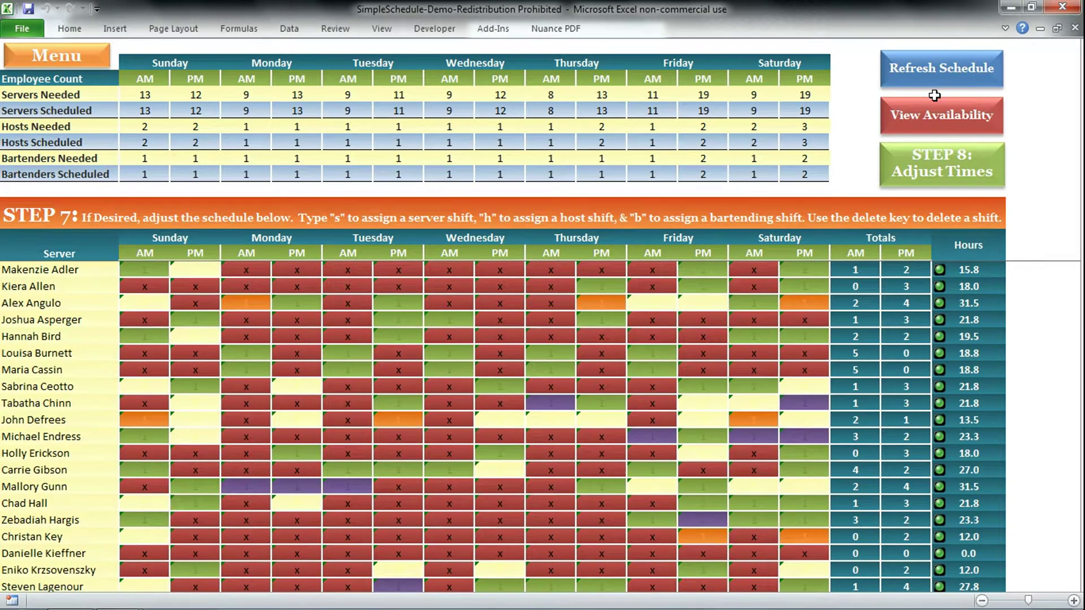
- Hide employee availability on the step 7 schedule and look over the remaining shifts
{"action": "left_click", "coordinate": [933, 125]}
{"action": "left_click", "coordinate": [622, 367]}
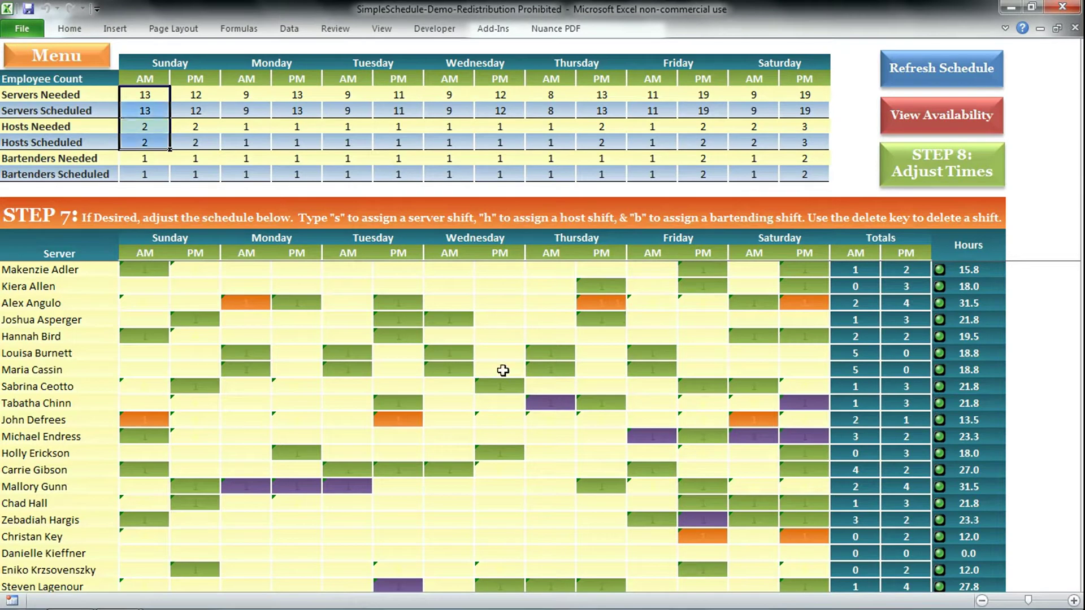
{"action": "left_click", "coordinate": [511, 339]}
{"action": "scroll", "coordinate": [520, 344], "scroll_direction": "down", "scroll_amount": 3}
{"action": "left_click", "coordinate": [565, 390]}
{"action": "scroll", "coordinate": [565, 393], "scroll_direction": "up", "scroll_amount": 3}
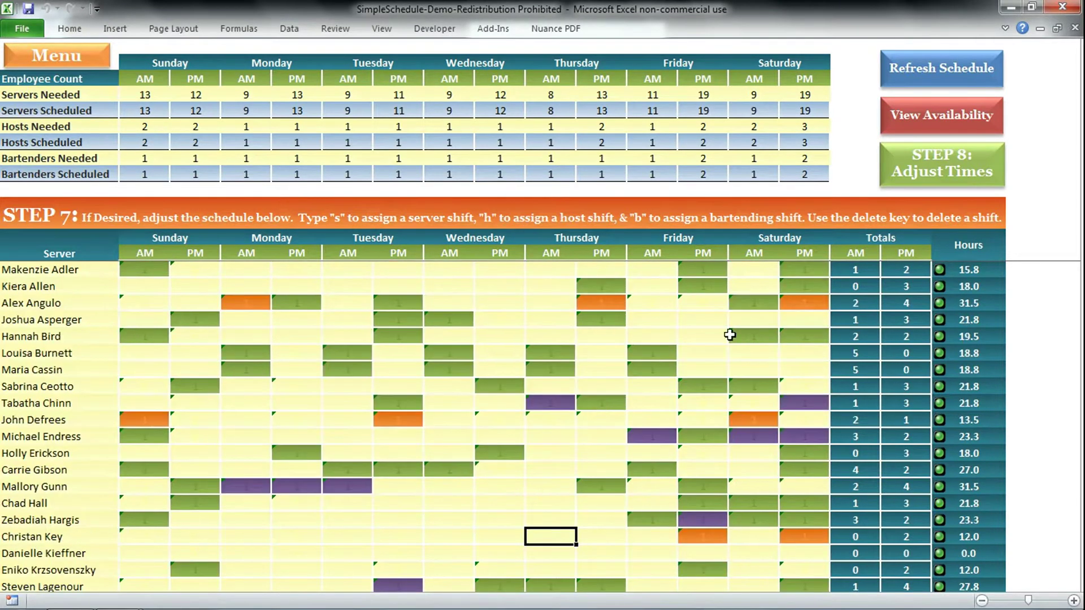
- Proceed to step 8 and automatically fill in the start times for all scheduled shifts
{"action": "left_click", "coordinate": [945, 163]}
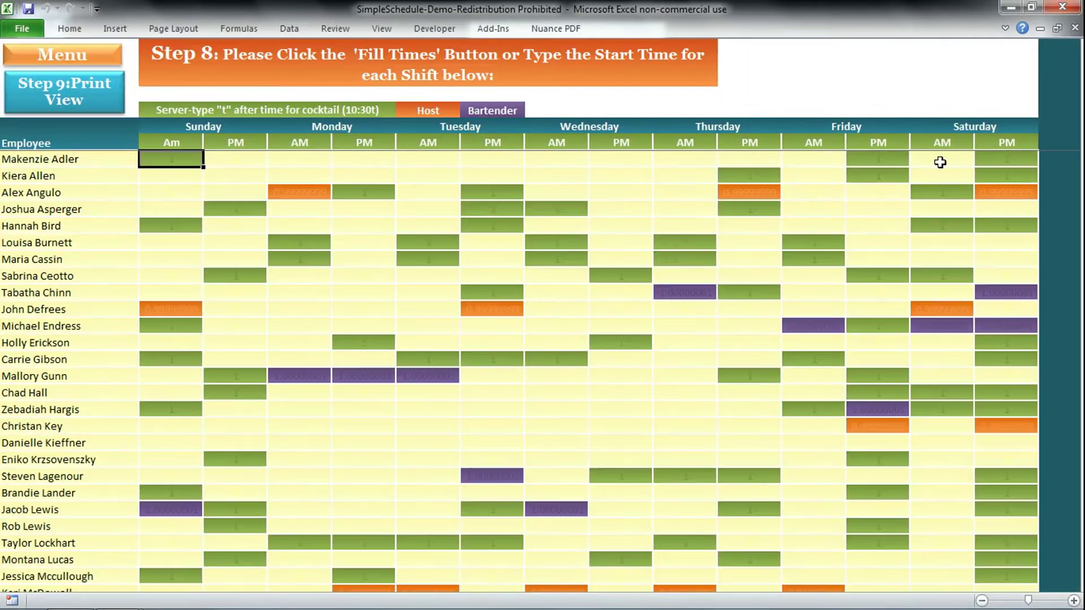
{"action": "left_click", "coordinate": [555, 291]}
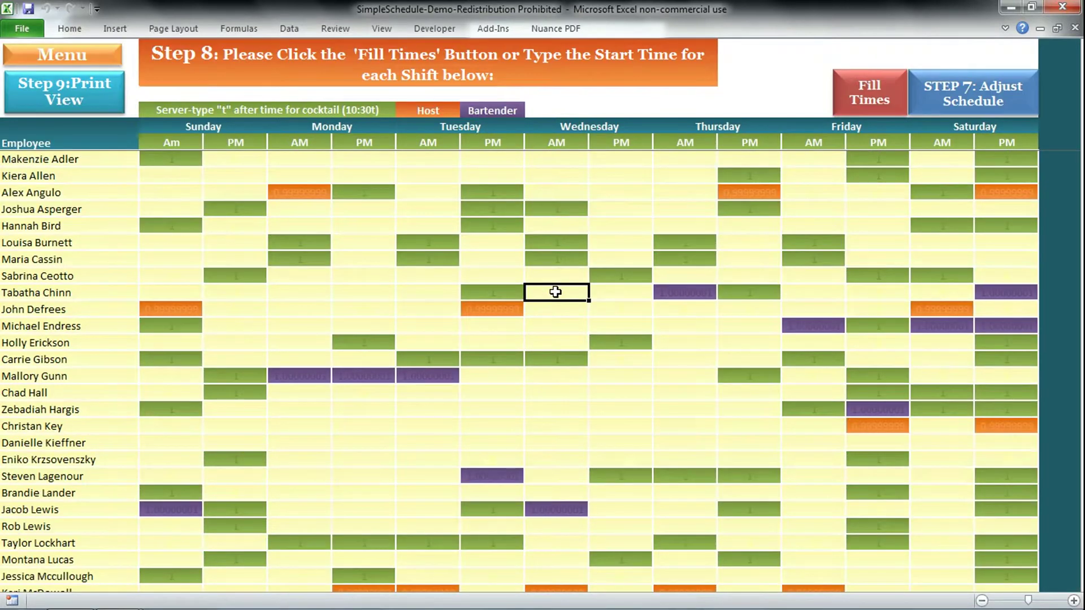
{"action": "left_click_drag", "start_coordinate": [312, 195], "coordinate": [340, 193]}
{"action": "left_click", "coordinate": [489, 289]}
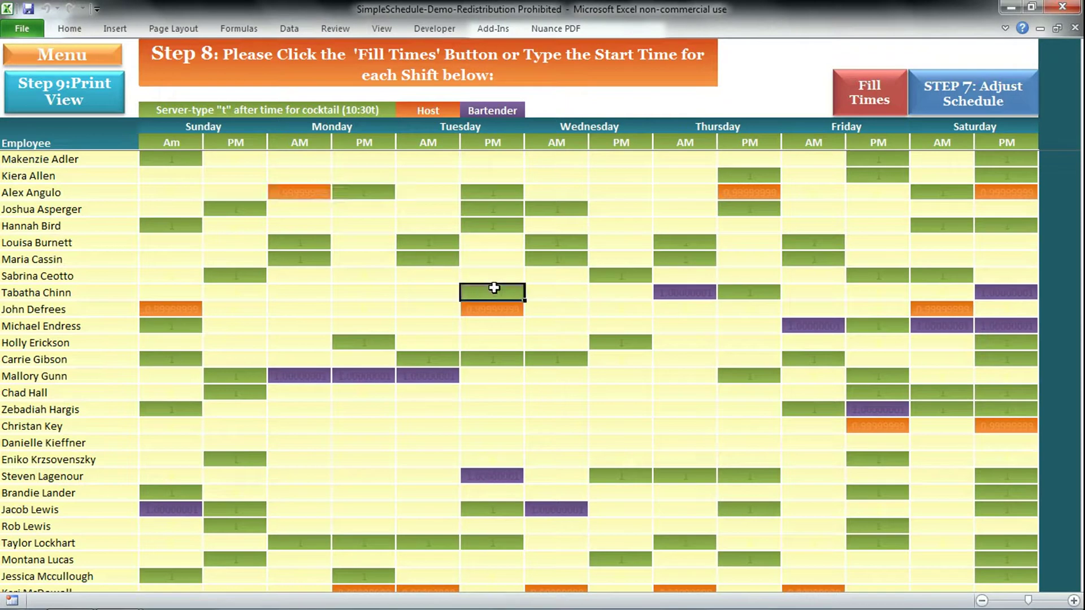
{"action": "left_click", "coordinate": [879, 105]}
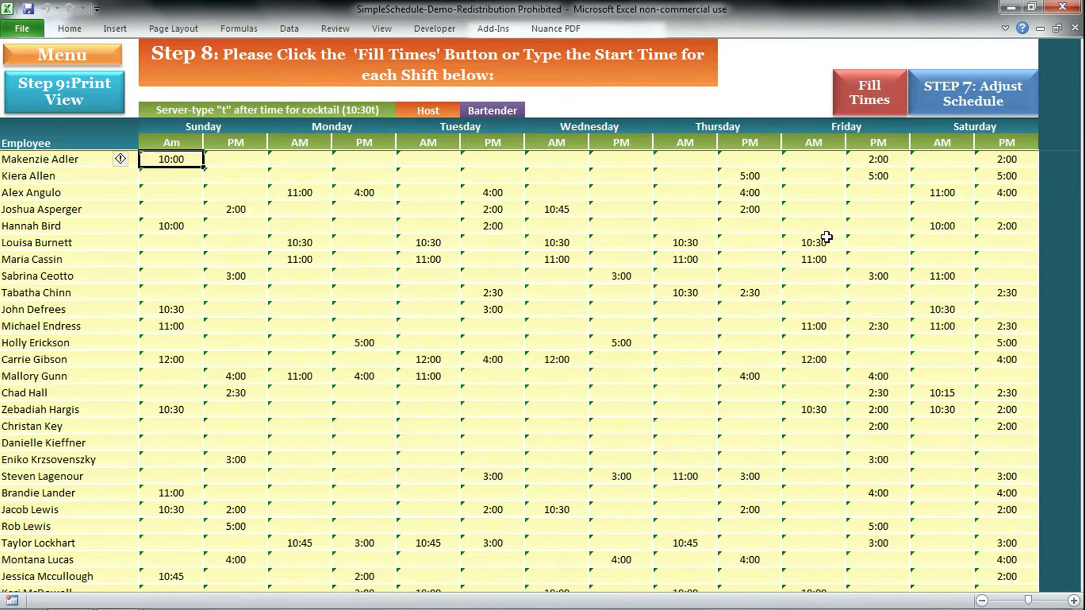
- Review the filled start times for all employees and open the step 9 print view
{"action": "scroll", "coordinate": [274, 421], "scroll_direction": "down", "scroll_amount": 5}
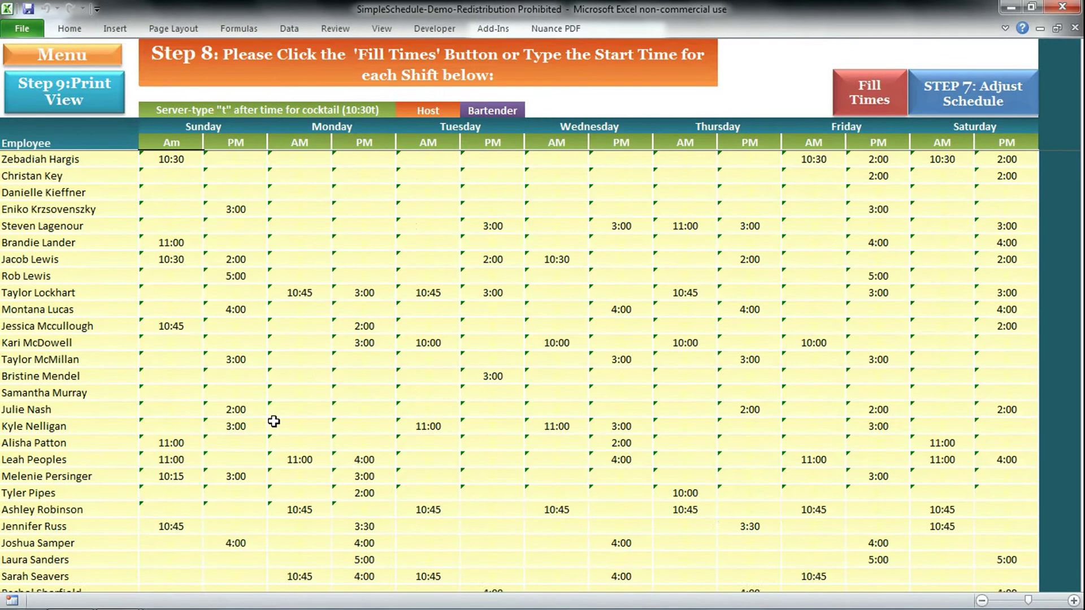
{"action": "scroll", "coordinate": [274, 422], "scroll_direction": "down", "scroll_amount": 4}
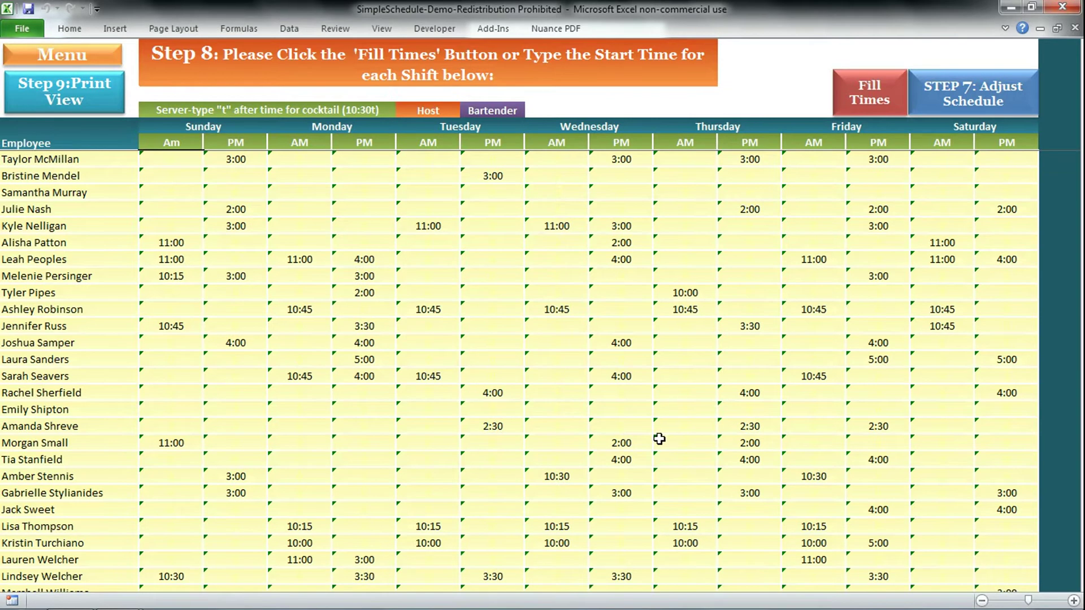
{"action": "scroll", "coordinate": [659, 439], "scroll_direction": "up", "scroll_amount": 9}
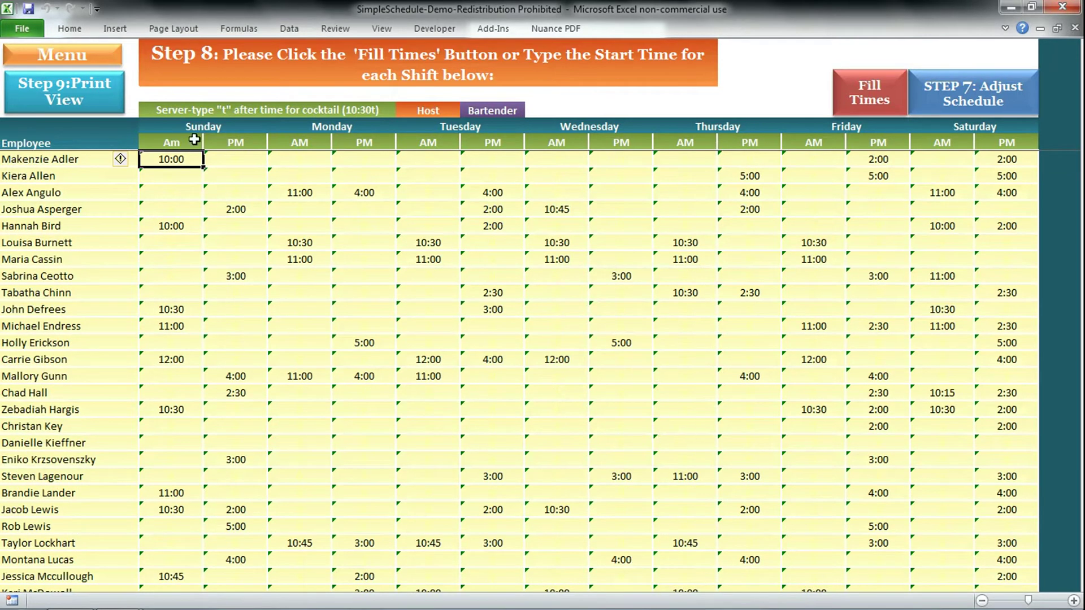
{"action": "left_click", "coordinate": [82, 102]}
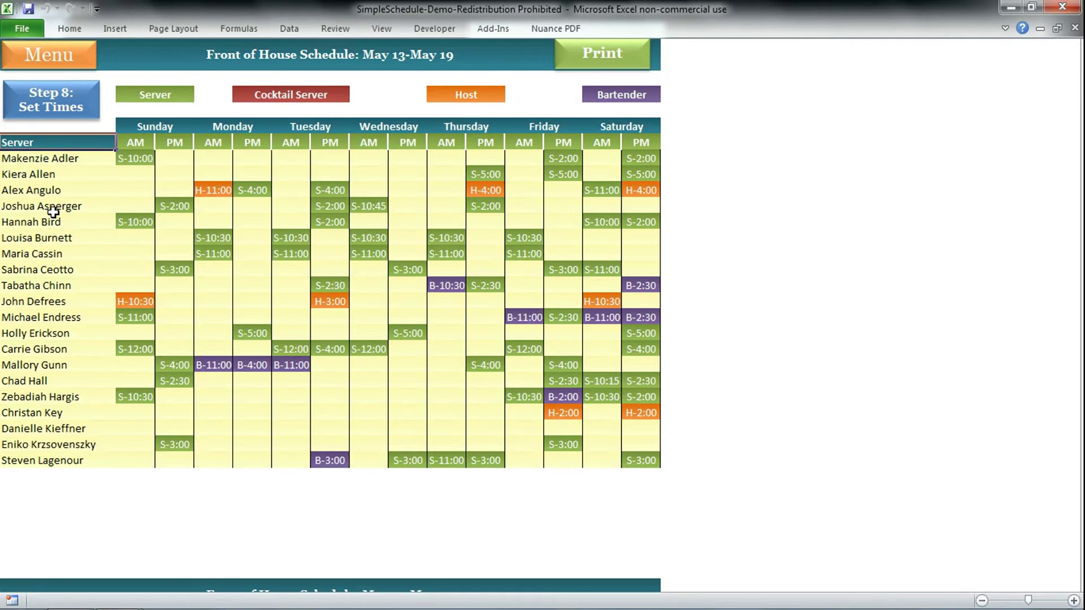
- Examine all pages of the printable Front of House schedule with its shift roles and start times
{"action": "scroll", "coordinate": [384, 322], "scroll_direction": "down", "scroll_amount": 5}
{"action": "scroll", "coordinate": [269, 335], "scroll_direction": "down", "scroll_amount": 14}
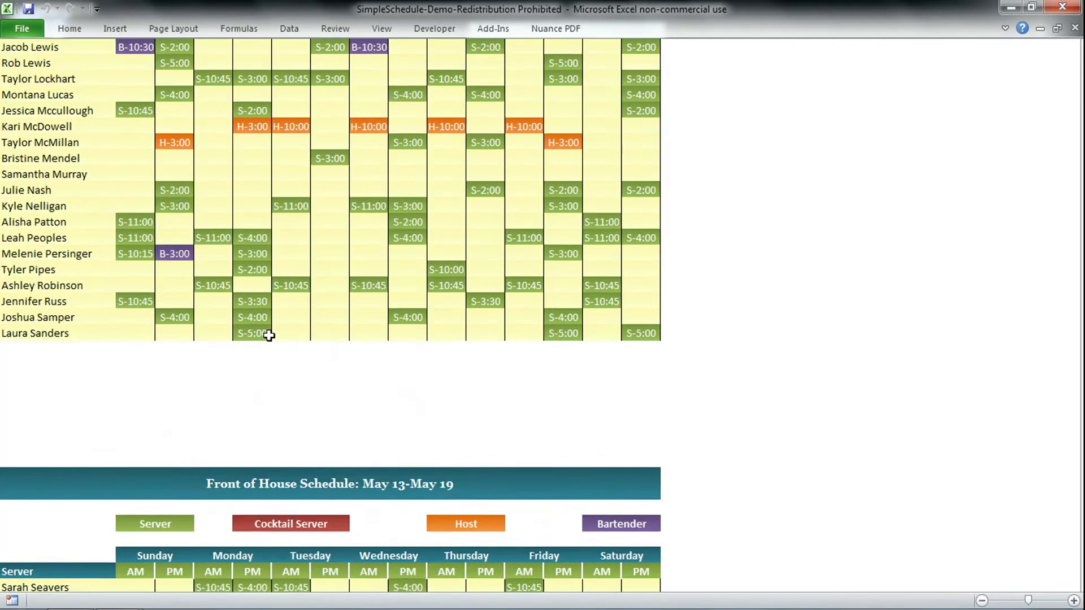
{"action": "scroll", "coordinate": [588, 502], "scroll_direction": "down", "scroll_amount": 2}
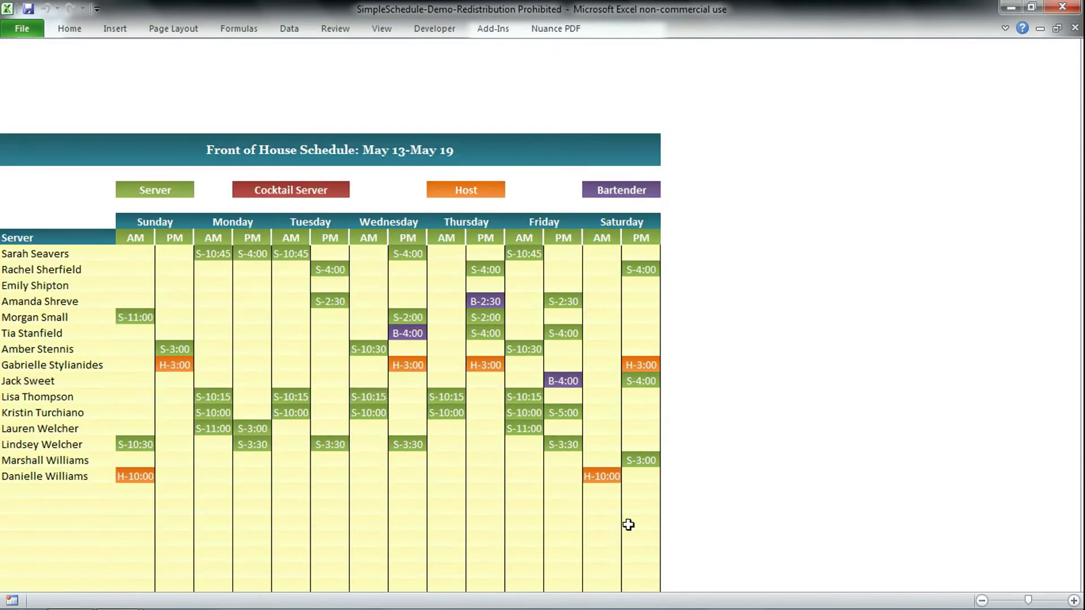
{"action": "scroll", "coordinate": [625, 522], "scroll_direction": "up", "scroll_amount": 20}
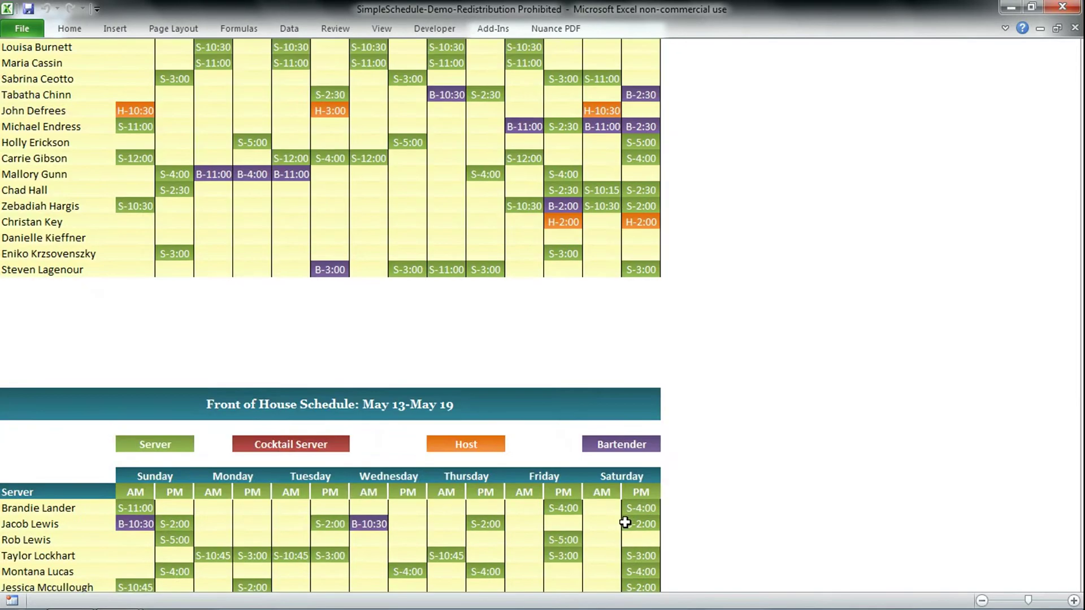